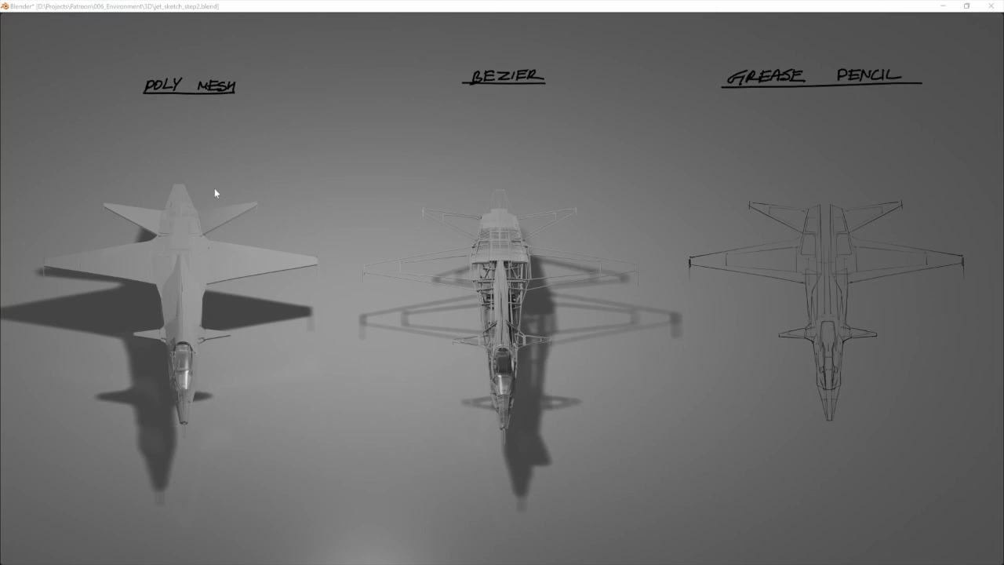
Step: Examine the poly mesh, Bezier and grease pencil versions of the jet up close and from several angles
middle_click_drag(647, 278, 616, 225)
scroll(628, 222, "up", 3)
mouse_move(706, 246)
middle_mouse_down()
mouse_move(765, 224)
mouse_move(609, 206)
mouse_move(634, 224)
middle_mouse_up()
scroll(634, 224, "down", 3)
middle_click_drag(480, 256, 724, 244, "shift")
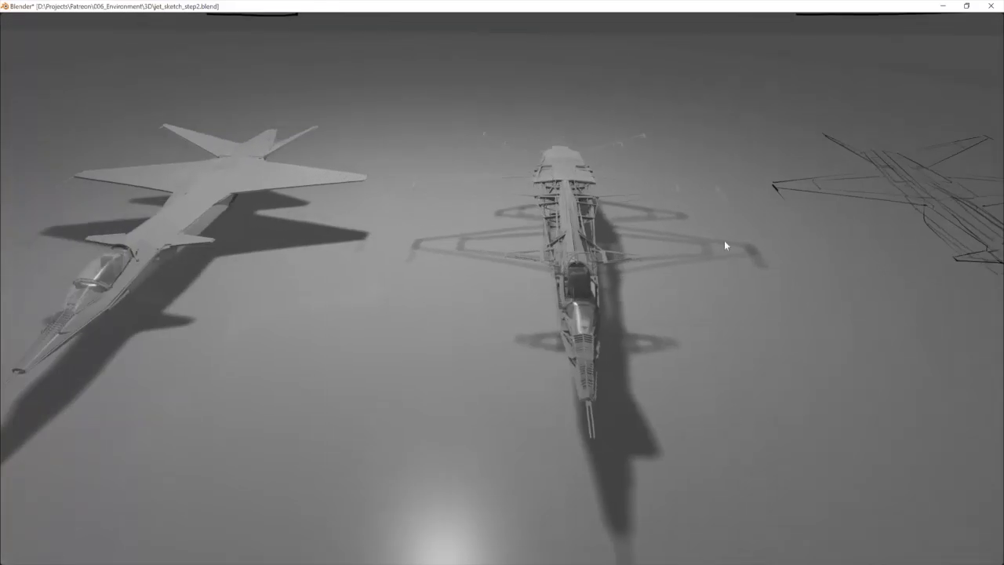
scroll(667, 227, "up", 3)
middle_click_drag(672, 210, 484, 256)
scroll(484, 256, "up", 6)
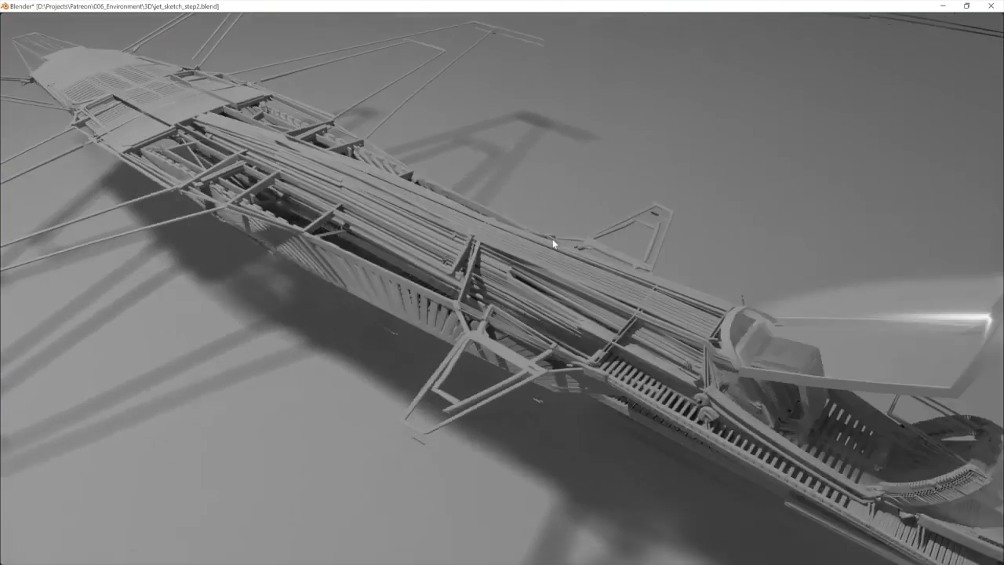
middle_click_drag(553, 240, 603, 241)
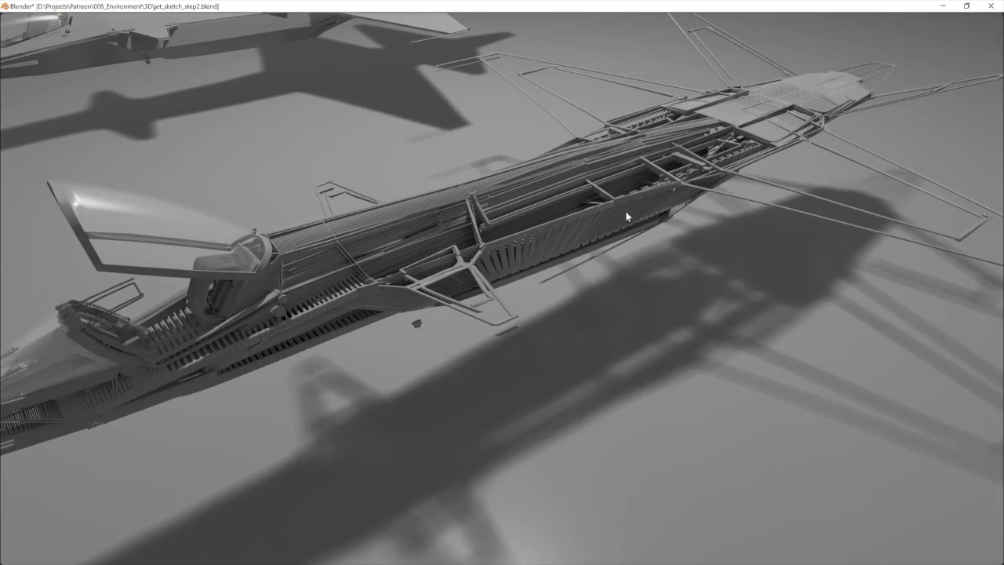
middle_click_drag(648, 204, 648, 243)
scroll(649, 243, "down", 3)
middle_click_drag(463, 265, 965, 302, "shift")
middle_click_drag(541, 308, 691, 201)
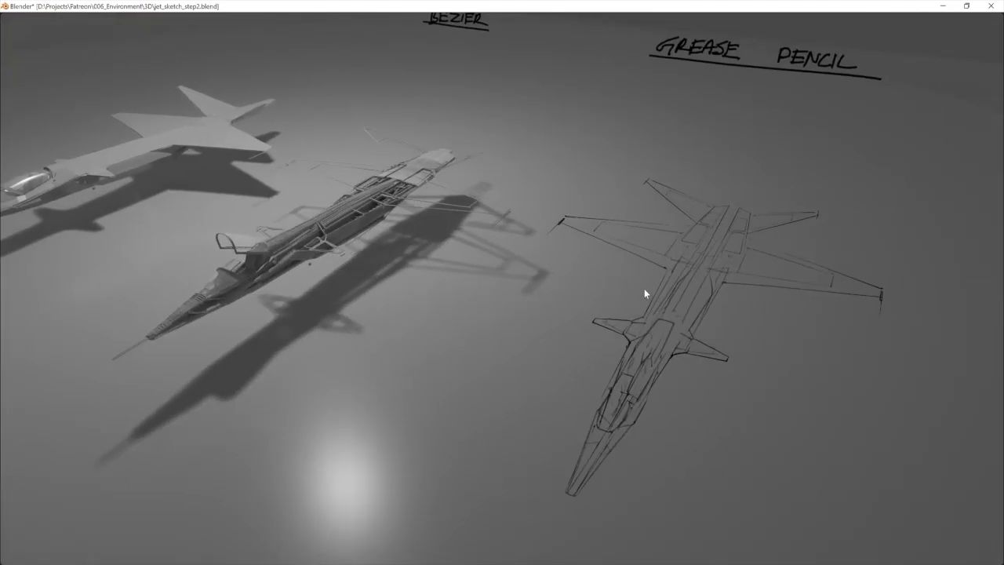
middle_click_drag(618, 283, 530, 256)
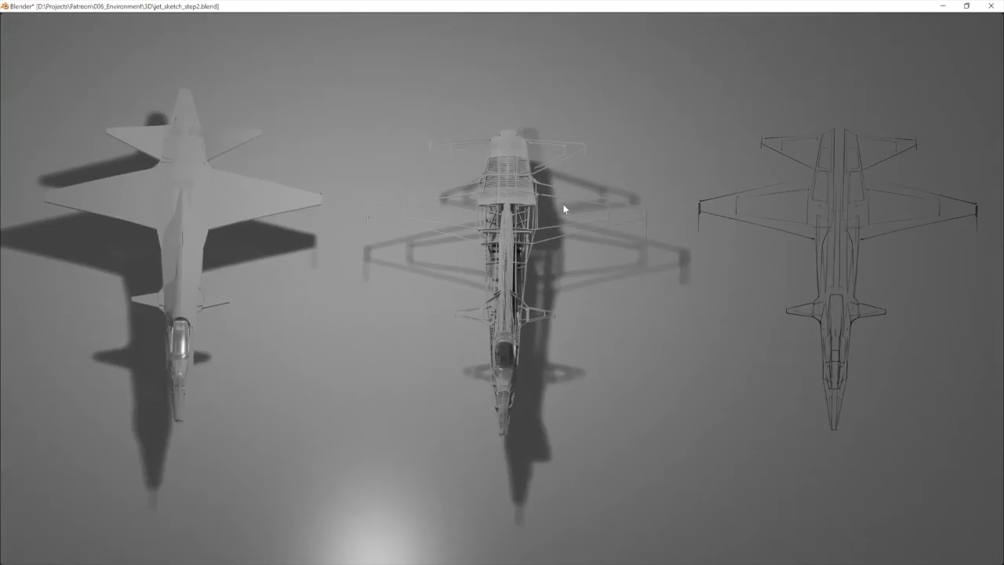
Step: Start a new 2D Animation file and set the viewport background to a dark grey of about 0.105 RGB
key("ctrl+n")
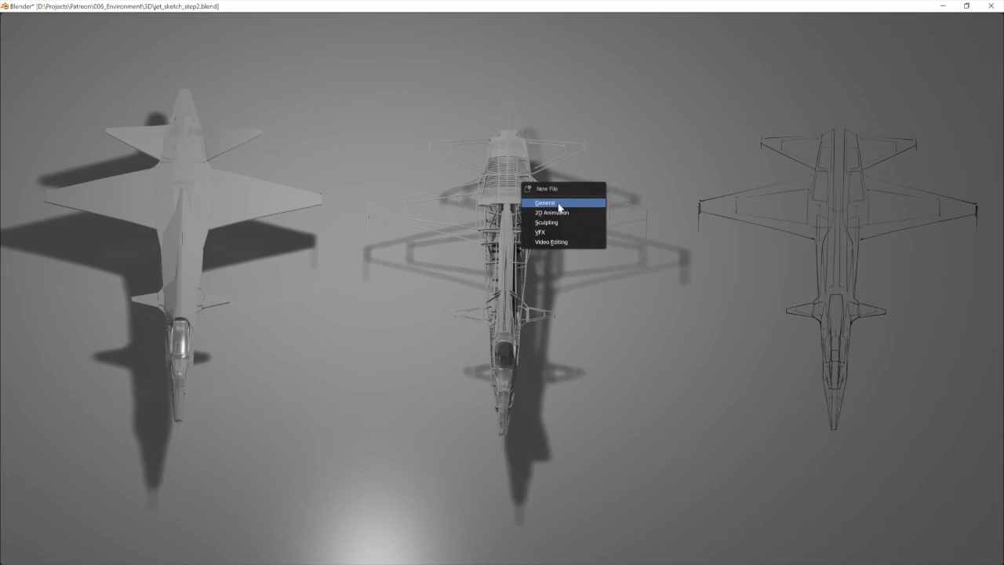
left_click(559, 210)
left_click(845, 47)
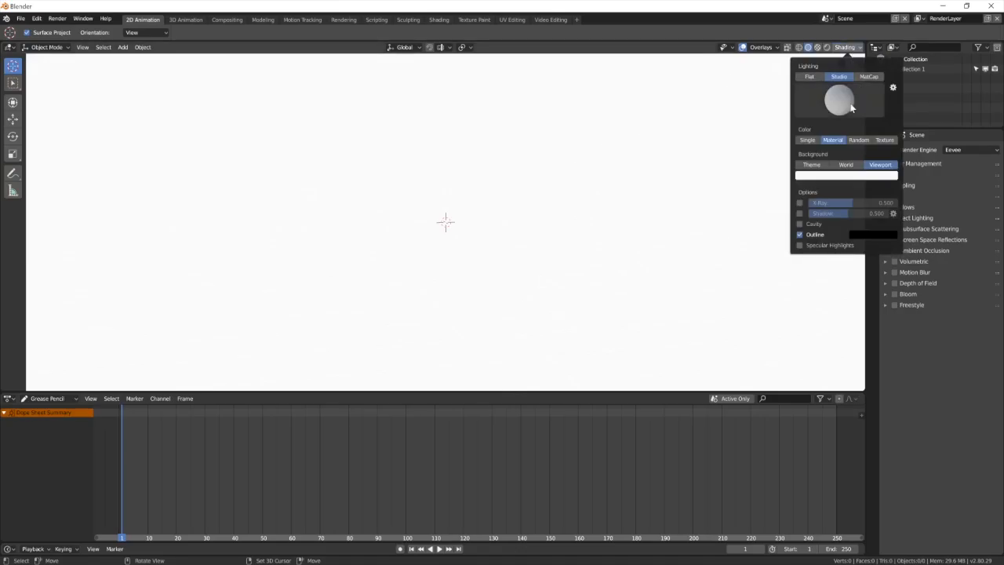
left_click(854, 174)
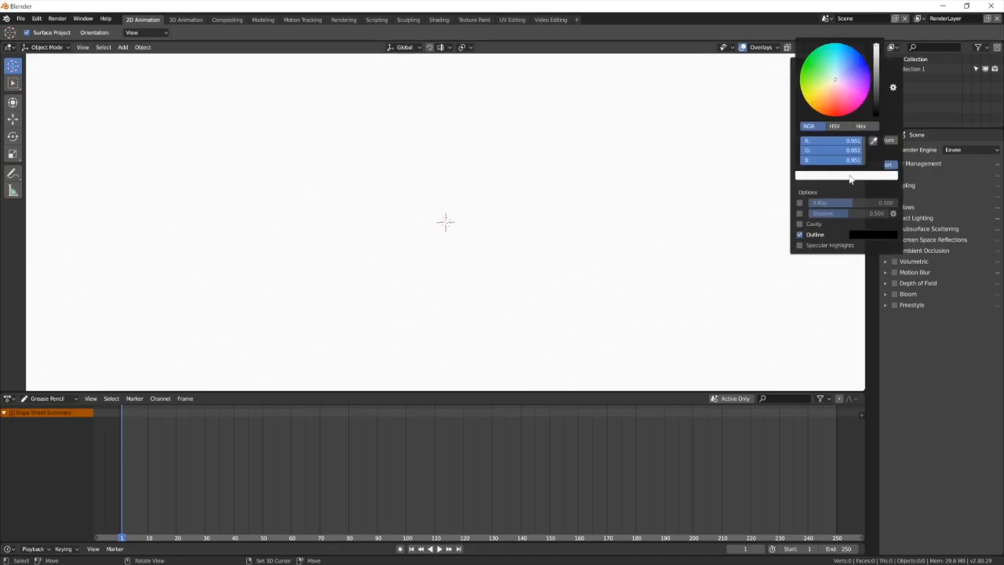
left_click(877, 85)
left_click_drag(877, 86, 877, 94)
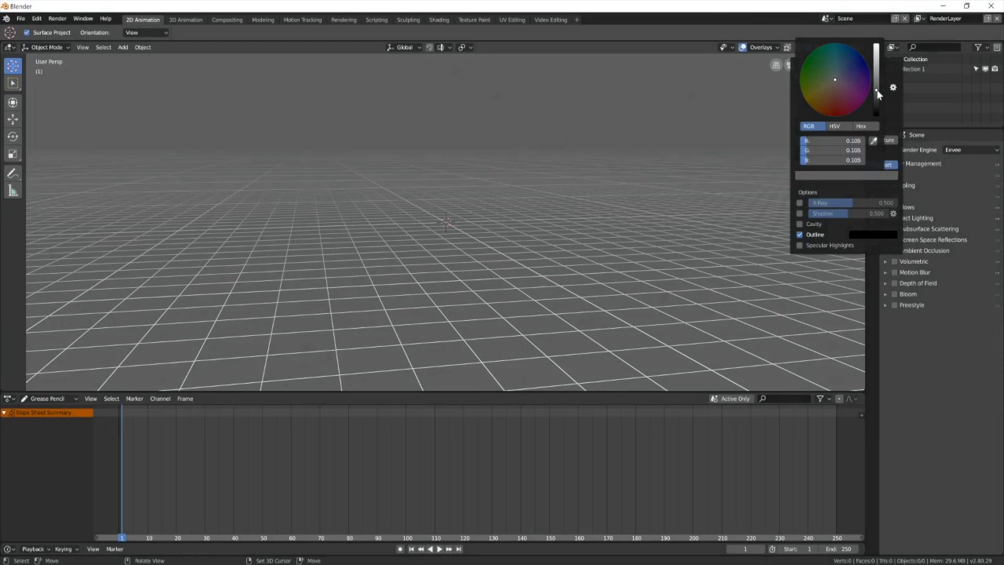
Step: Hide the floor grid in the viewport overlays
left_click(749, 47)
left_click(746, 48)
left_click(743, 47)
left_click(742, 47)
left_click(751, 49)
left_click(709, 111)
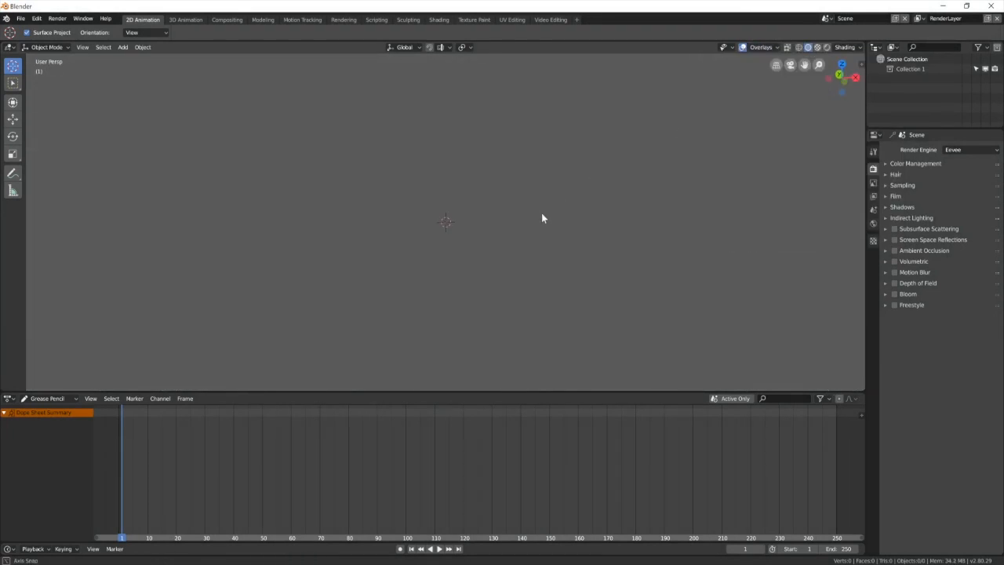
Step: Add a blank grease pencil object and switch it to Draw mode
key("shift+a")
mouse_move(477, 237)
left_click(534, 239)
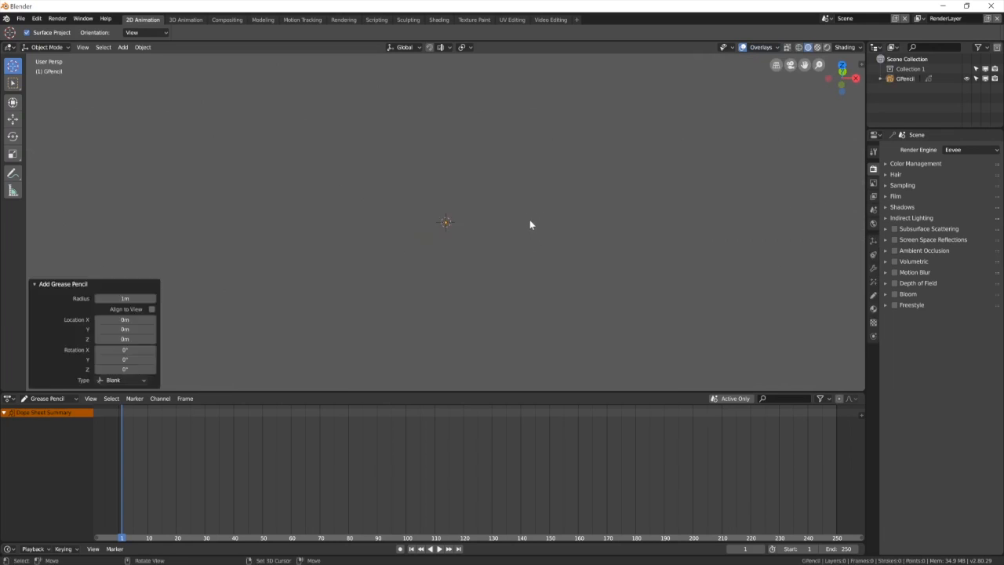
key("ctrl+Tab")
left_click(541, 126)
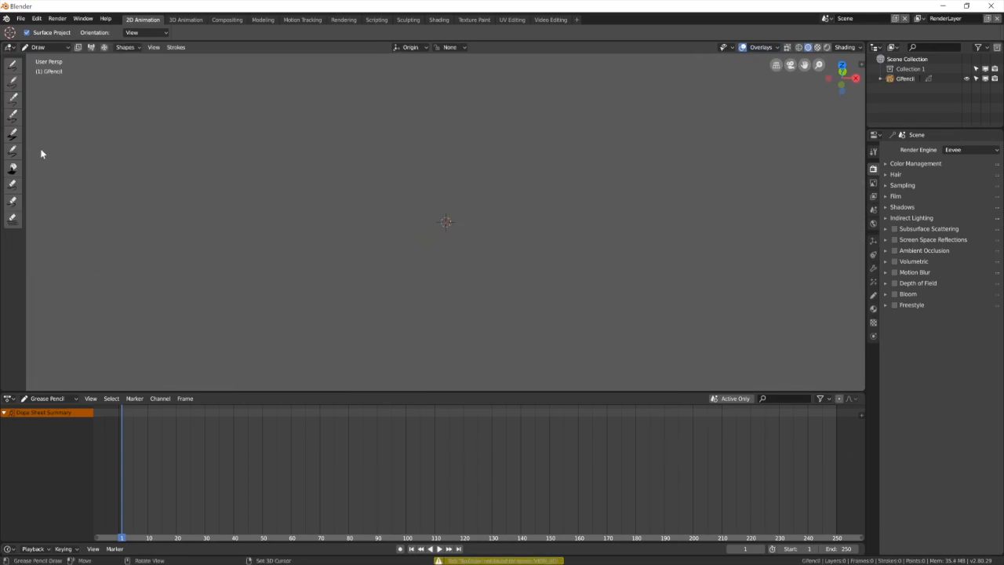
Step: Draw a rough four-sided outline in the maximized top view with the 150 px brush at 0.700 strength
left_click(12, 135)
key("KP_7")
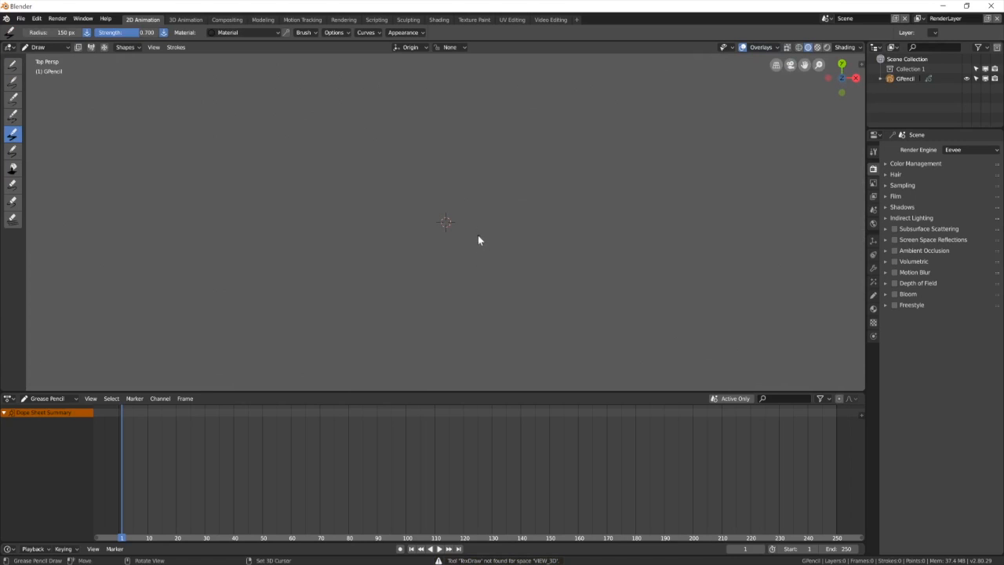
key("ctrl+alt+space")
mouse_move(527, 214)
left_mouse_down()
mouse_move(527, 357)
mouse_move(598, 306)
left_mouse_up()
left_click_drag(602, 182, 604, 318)
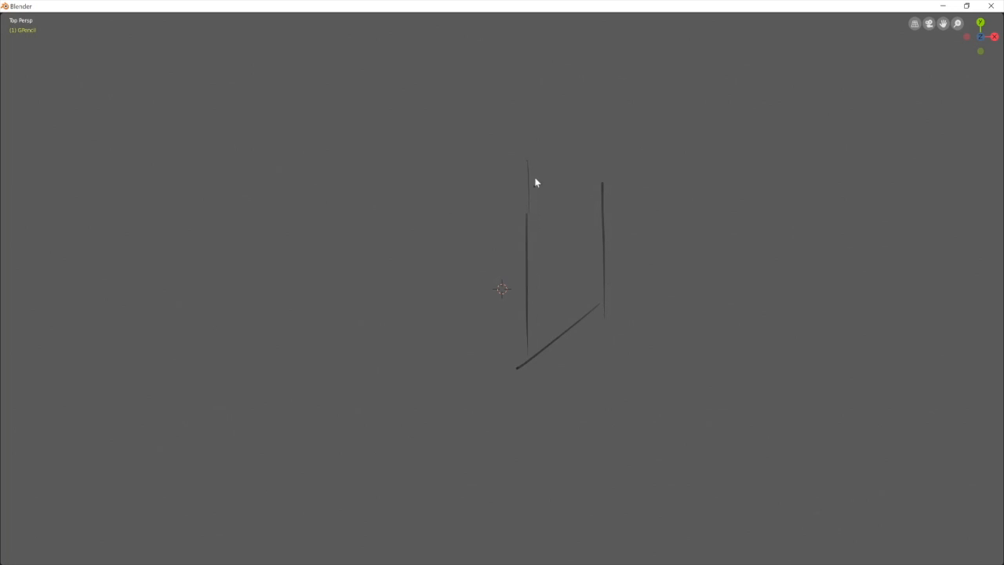
key("ctrl+z")
left_click_drag(521, 152, 603, 181)
mouse_move(623, 206)
middle_mouse_down()
mouse_move(594, 166)
mouse_move(594, 187)
middle_mouse_up()
left_click_drag(626, 226, 632, 233)
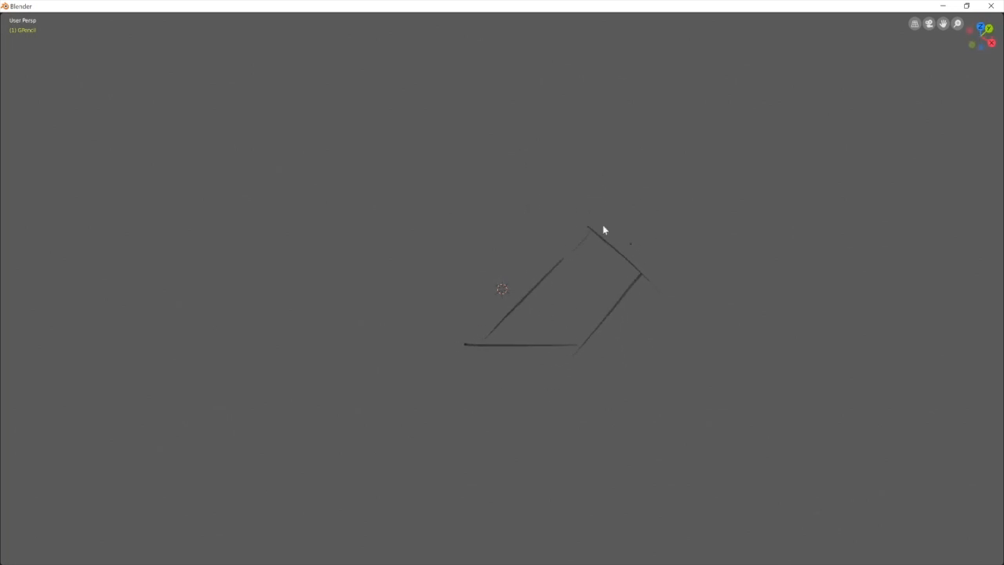
Step: Switch the grease pencil sketch to Edit Mode and raise the vertex overlay opacity to show its stroke points
mouse_move(585, 306)
middle_mouse_down()
mouse_move(389, 244)
mouse_move(327, 206)
mouse_move(323, 242)
middle_mouse_up()
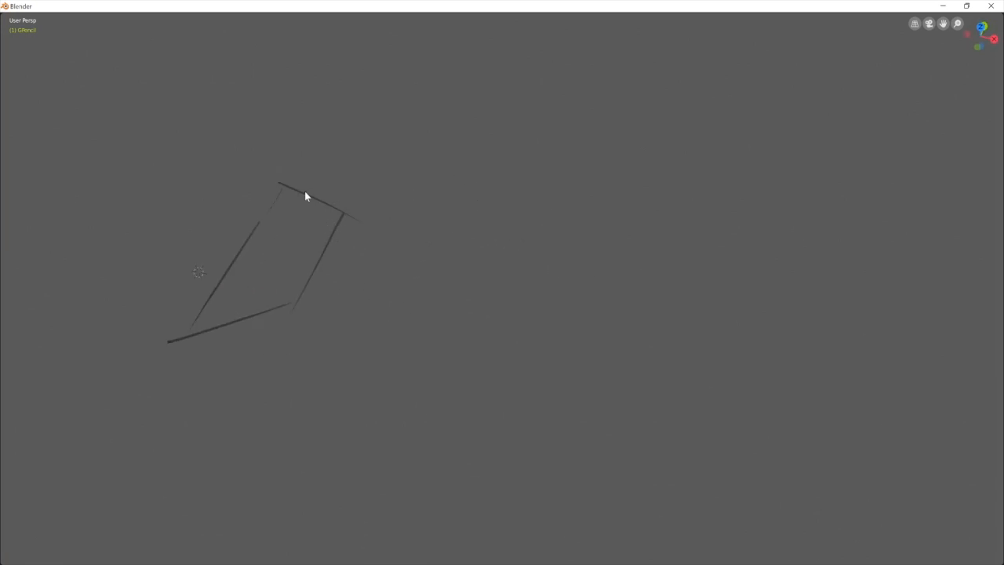
key("ctrl+Tab")
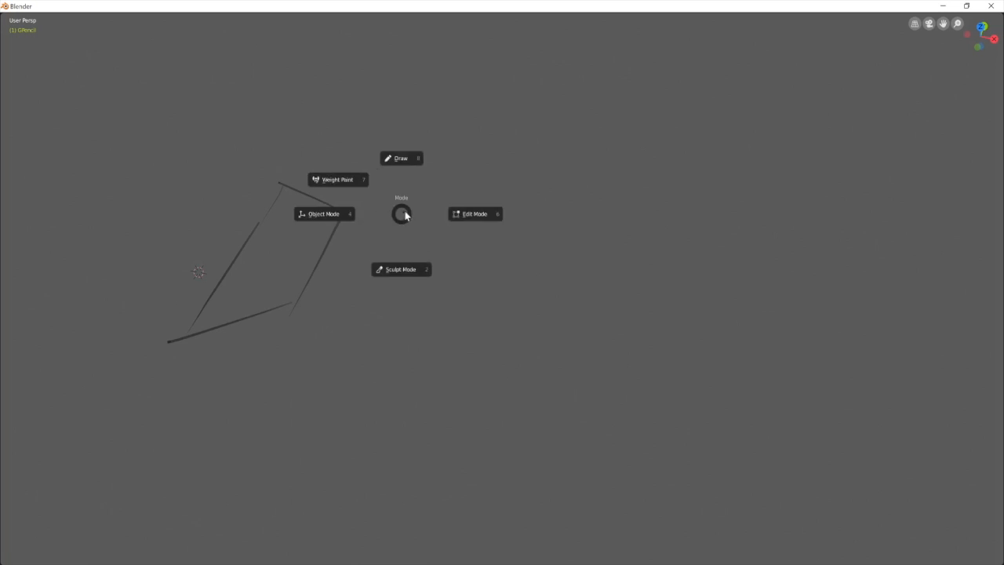
left_click(470, 215)
key("ctrl+alt+space")
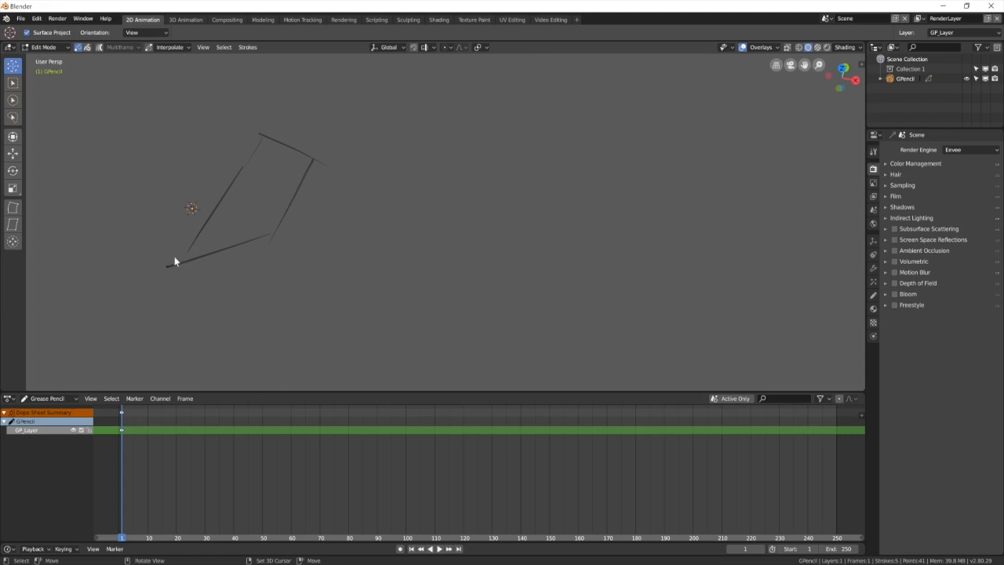
left_click(772, 48)
left_click_drag(716, 321, 801, 323)
mouse_move(400, 202)
middle_mouse_down()
mouse_move(358, 198)
mouse_move(391, 205)
middle_mouse_up()
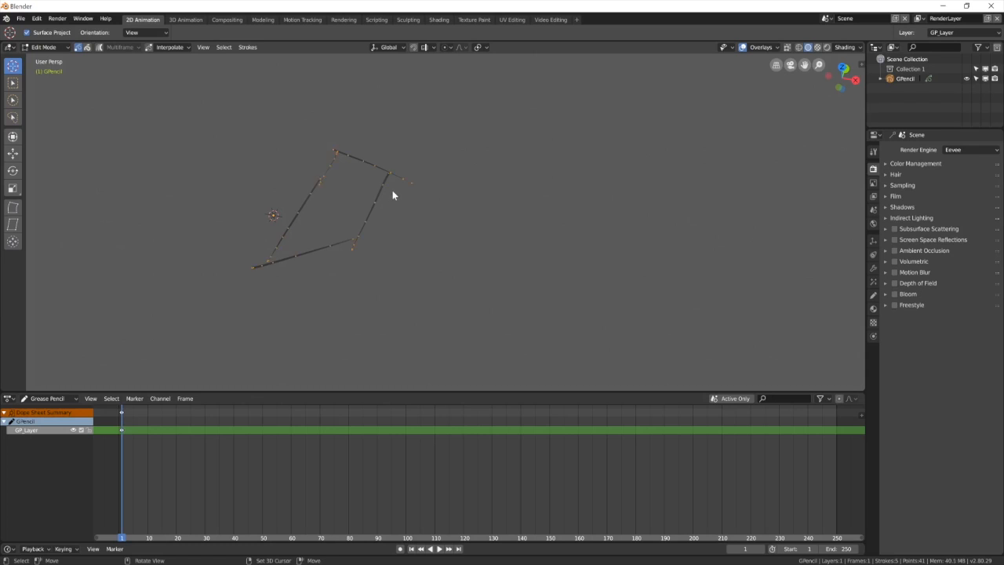
mouse_move(394, 206)
middle_mouse_down()
mouse_move(398, 188)
mouse_move(441, 197)
middle_mouse_up()
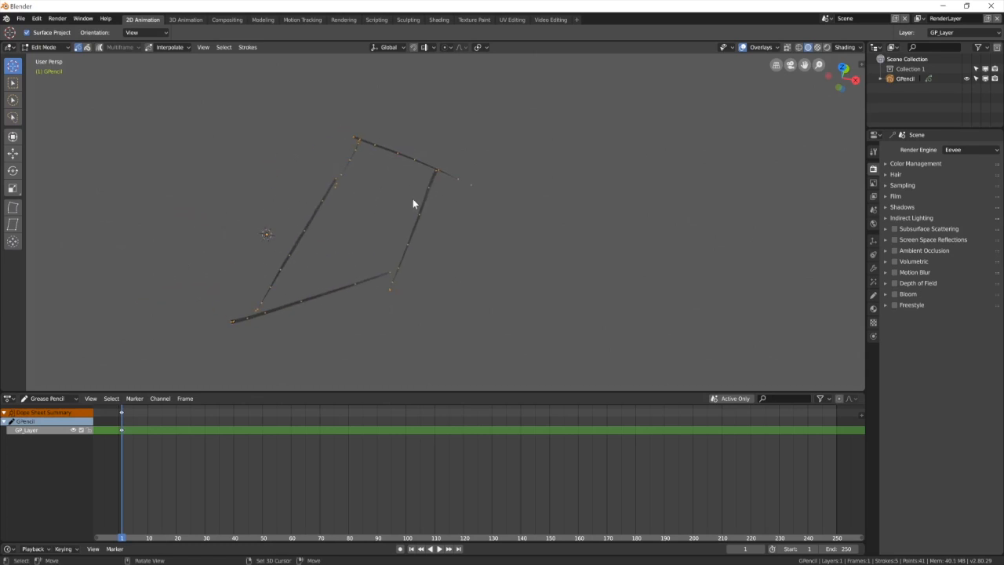
mouse_move(423, 189)
middle_mouse_down()
mouse_move(432, 207)
mouse_move(408, 202)
mouse_move(400, 185)
middle_mouse_up()
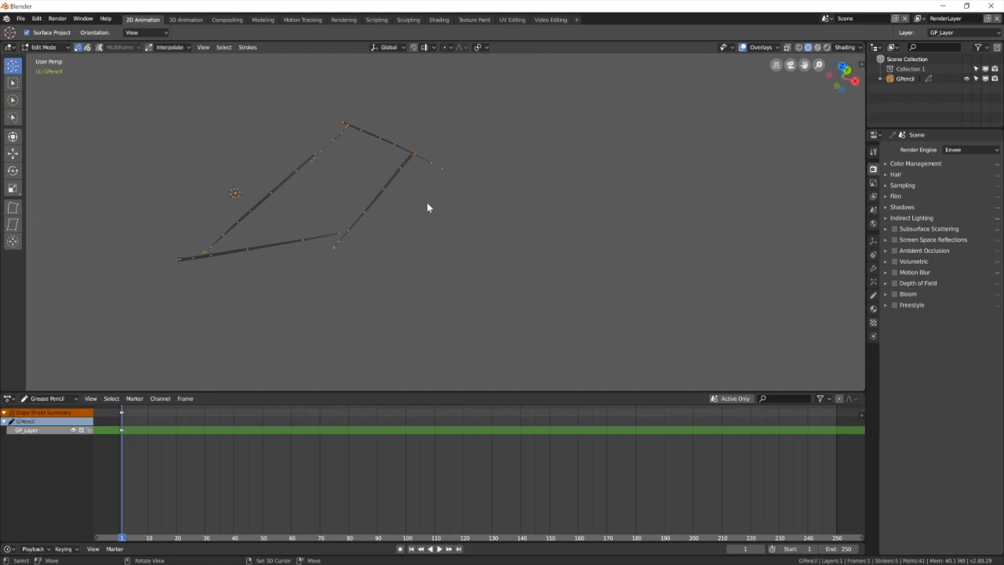
Step: Convert the grease pencil strokes to a Bezier Curve with Link Strokes turned off
key("alt+c")
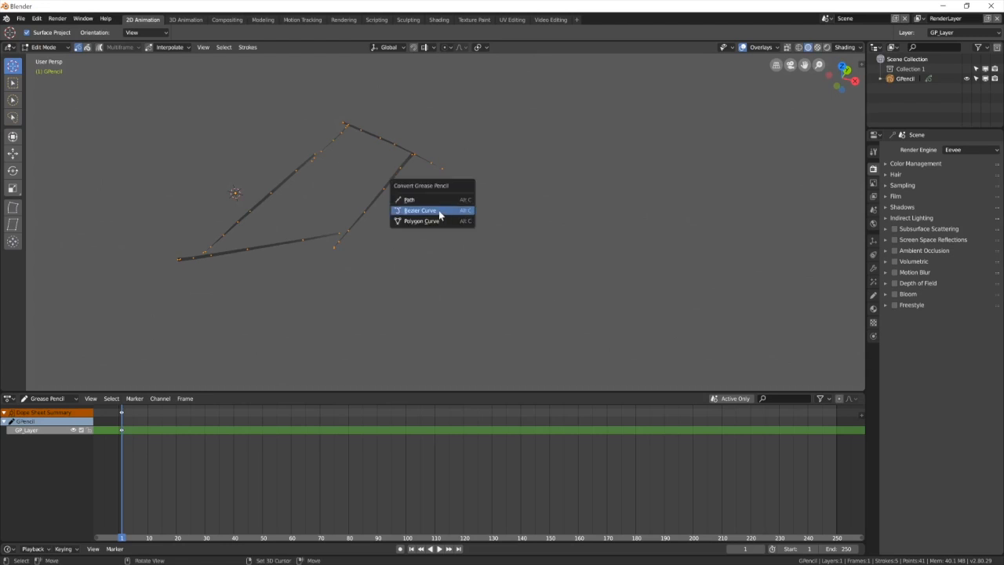
left_click(248, 47)
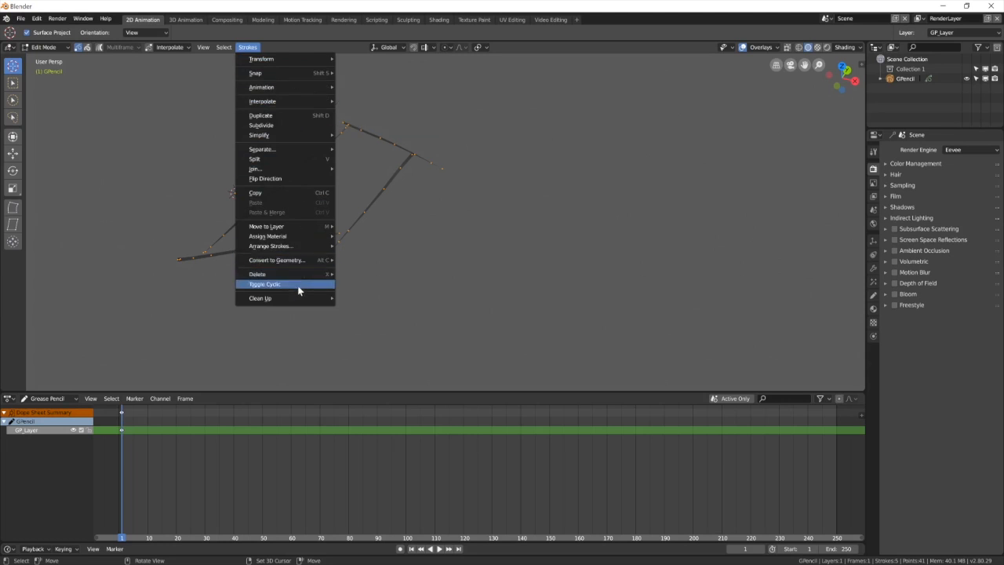
mouse_move(306, 259)
left_click(369, 274)
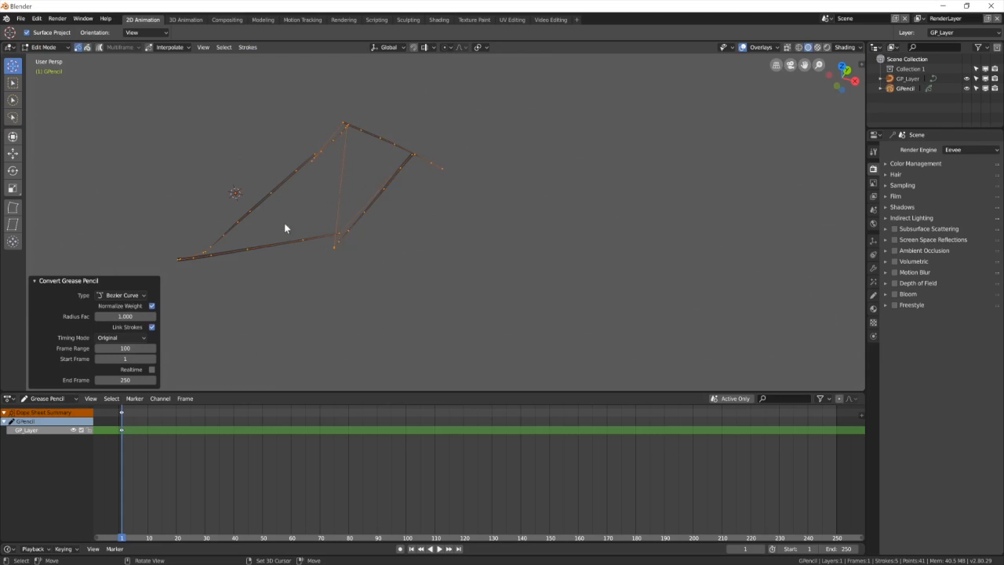
left_click(152, 328)
mouse_move(353, 175)
middle_mouse_down()
mouse_move(343, 180)
mouse_move(442, 199)
mouse_move(486, 184)
mouse_move(480, 227)
mouse_move(526, 198)
middle_mouse_up()
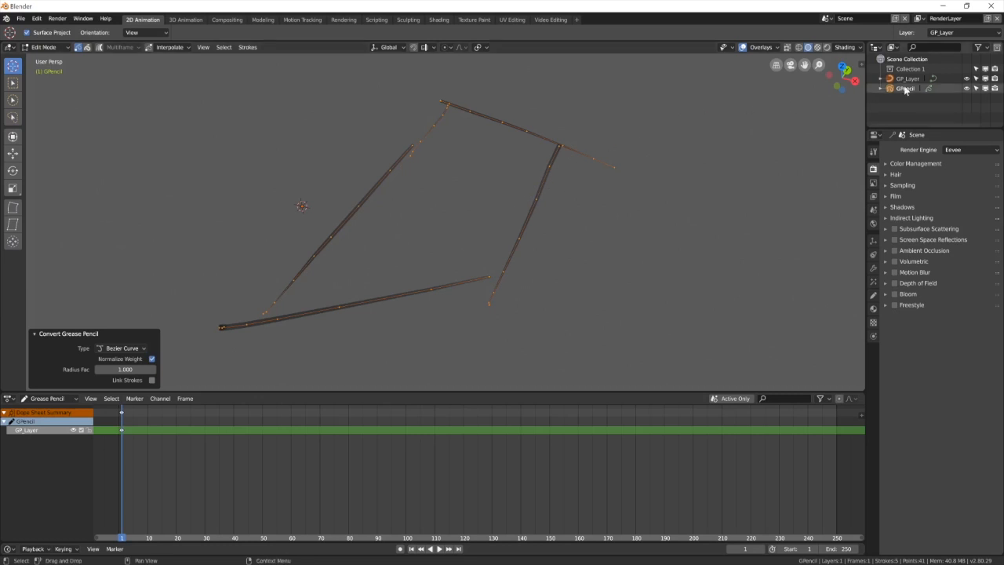
Step: Return to Object Mode, select the converted GP_Layer curve and hide the original GPencil object
key("ctrl+Tab")
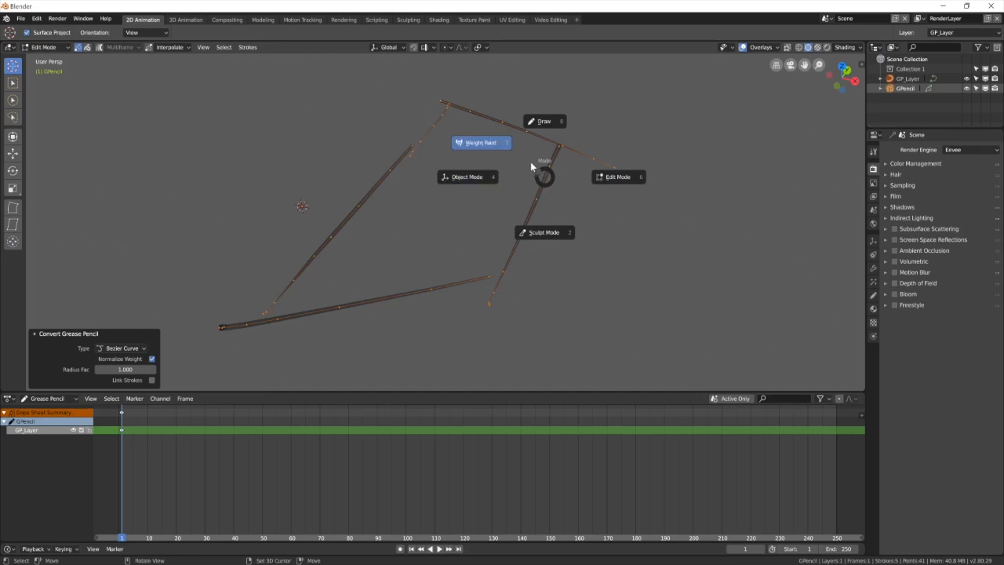
left_click(453, 178)
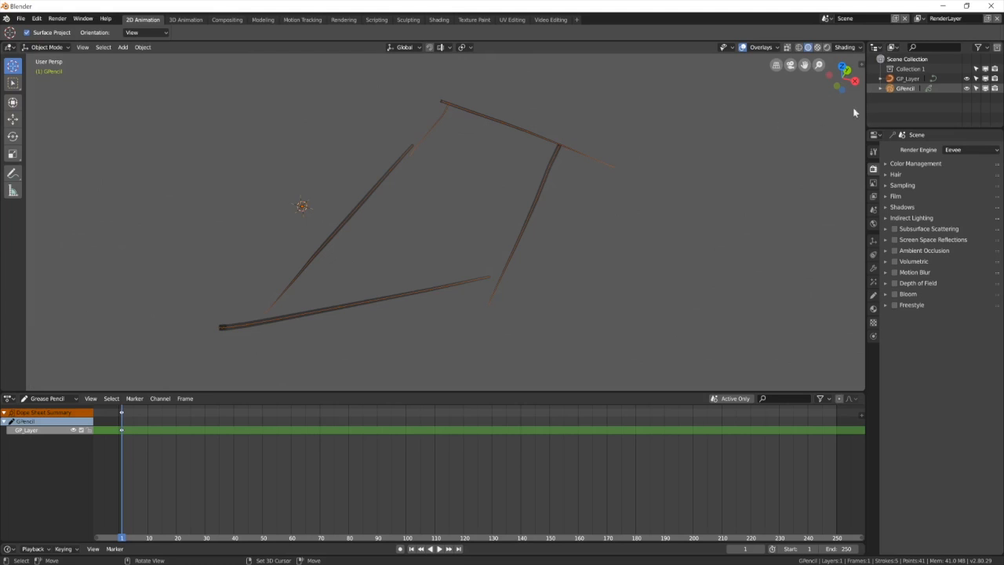
left_click(891, 81)
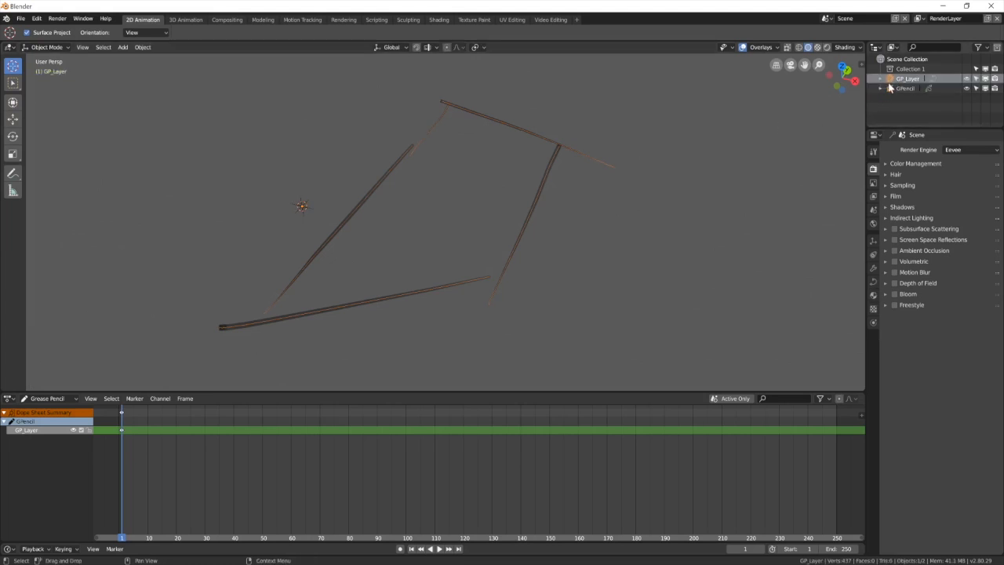
left_click(968, 88)
middle_click_drag(573, 178, 583, 161)
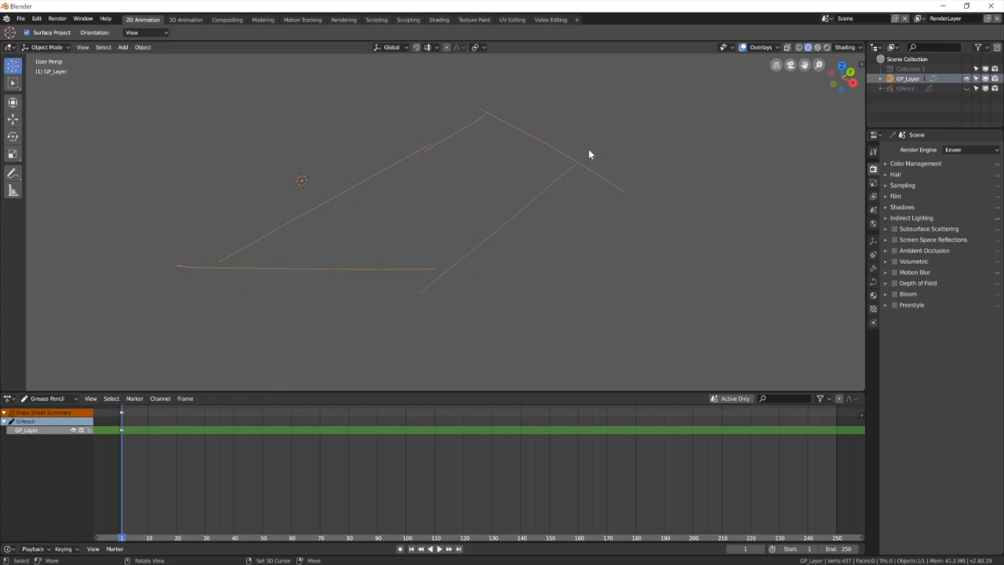
mouse_move(503, 204)
middle_mouse_down()
mouse_move(549, 187)
mouse_move(514, 201)
mouse_move(513, 218)
mouse_move(513, 197)
mouse_move(534, 195)
middle_mouse_up()
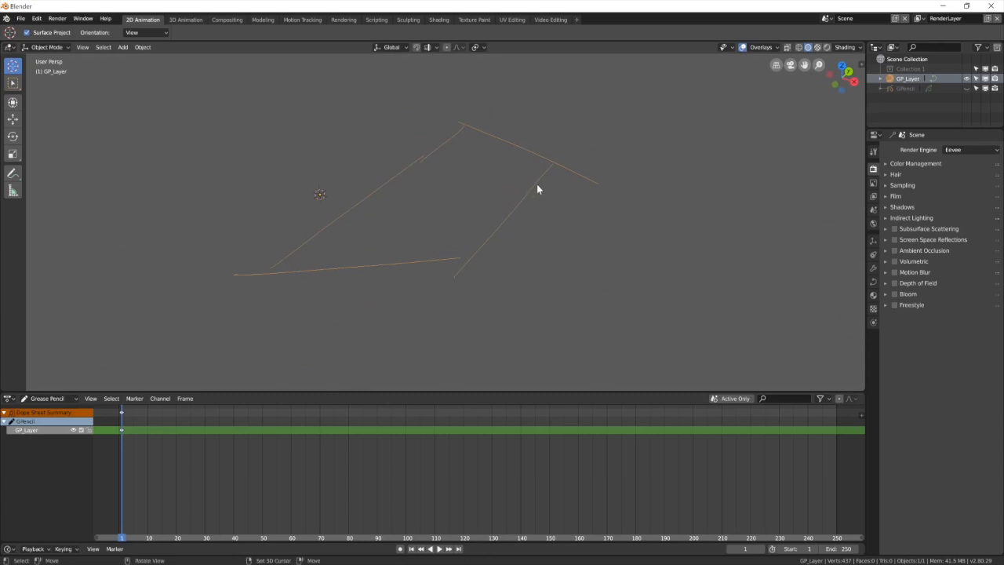
Step: In Edit Mode, give the GP_Layer curve a bevel with a depth of 0.044 m and a resolution of 4
key("Tab")
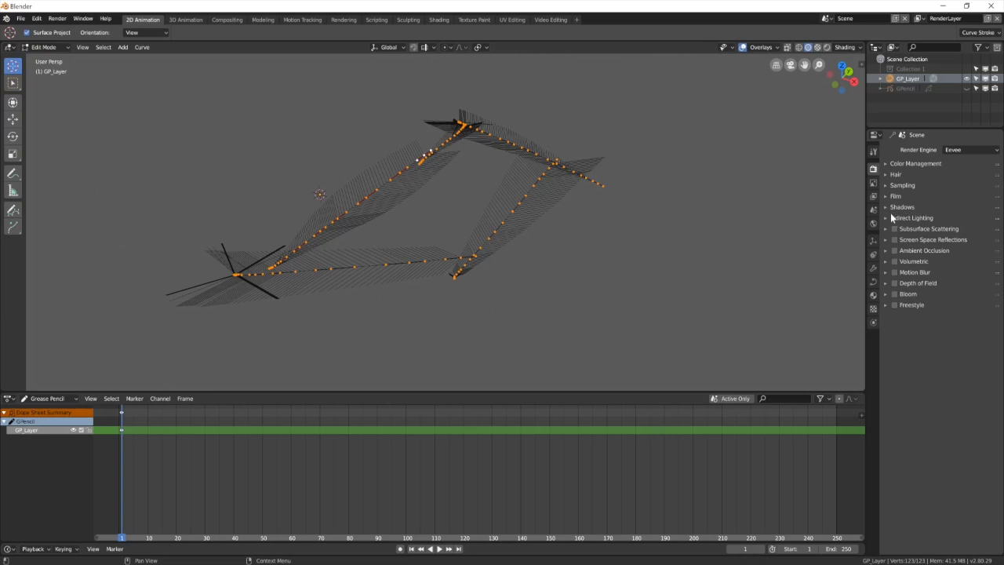
left_click(873, 282)
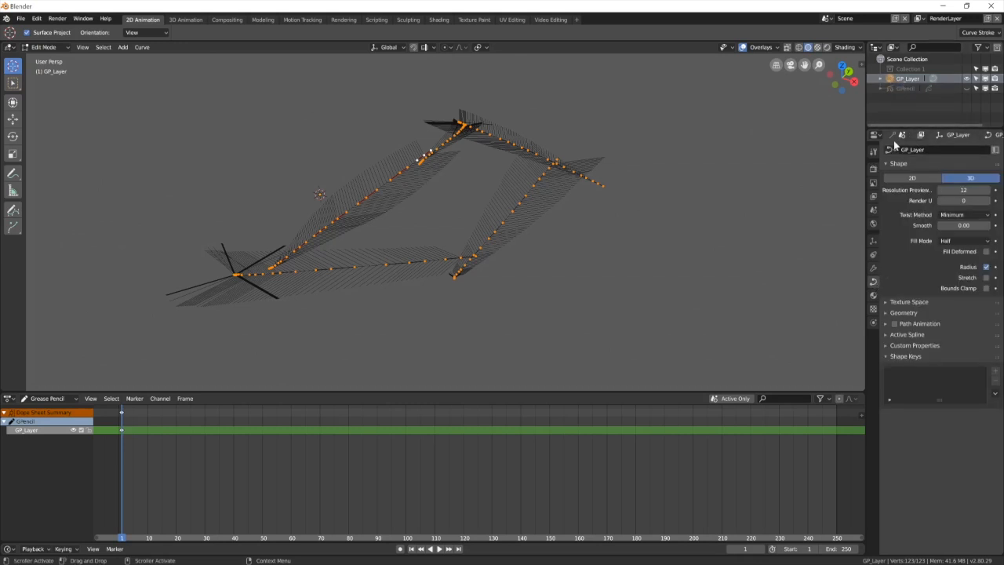
left_click(889, 313)
left_click_drag(960, 387, 967, 386)
mouse_move(650, 231)
middle_mouse_down()
mouse_move(641, 222)
mouse_move(647, 235)
middle_mouse_up()
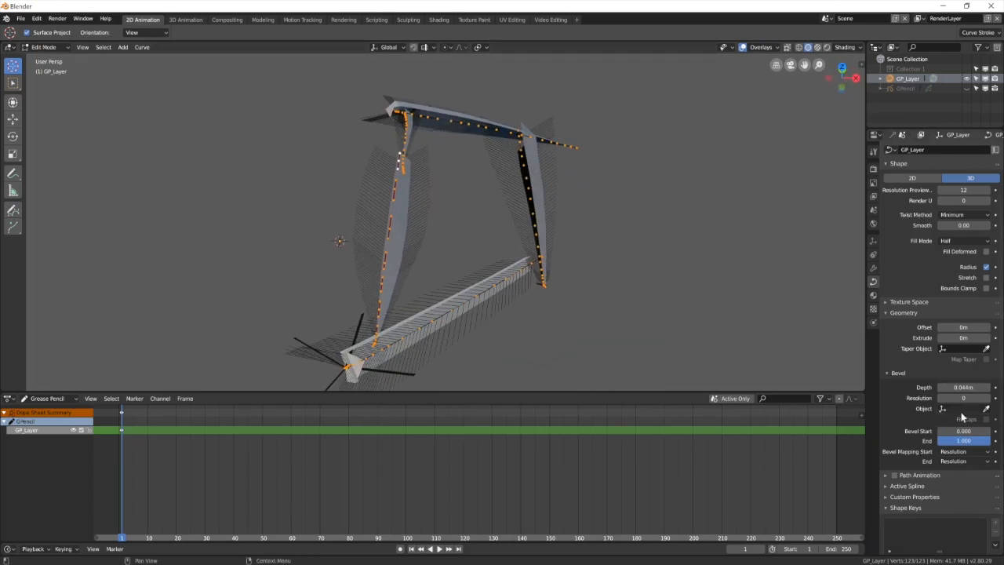
left_click_drag(955, 399, 976, 398)
mouse_move(643, 236)
middle_mouse_down()
mouse_move(643, 202)
mouse_move(646, 218)
mouse_move(684, 224)
middle_mouse_up()
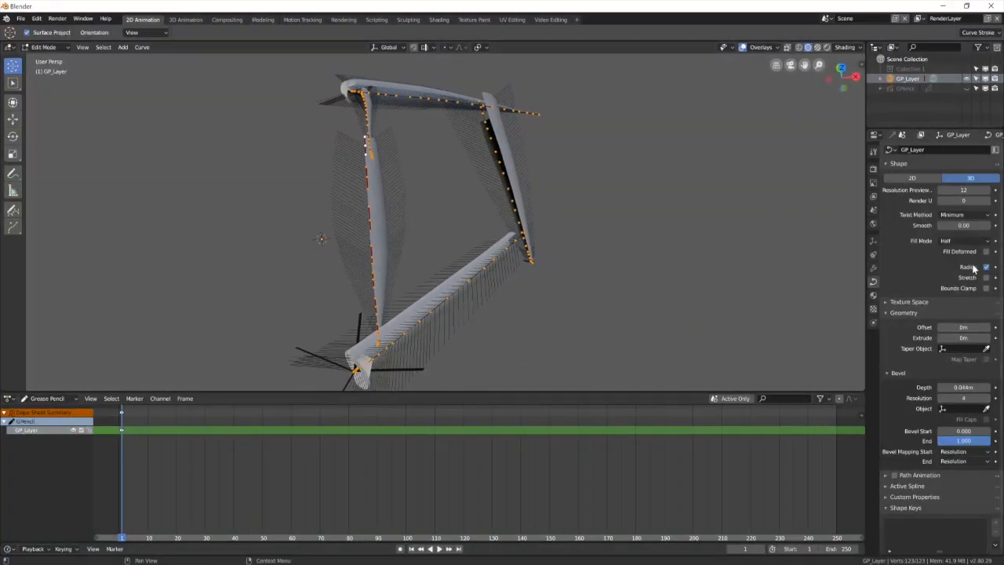
Step: Set the GP_Layer curve's fill mode to Full and its bevel depth to 0.021 m, finishing in Object Mode
left_click(962, 241)
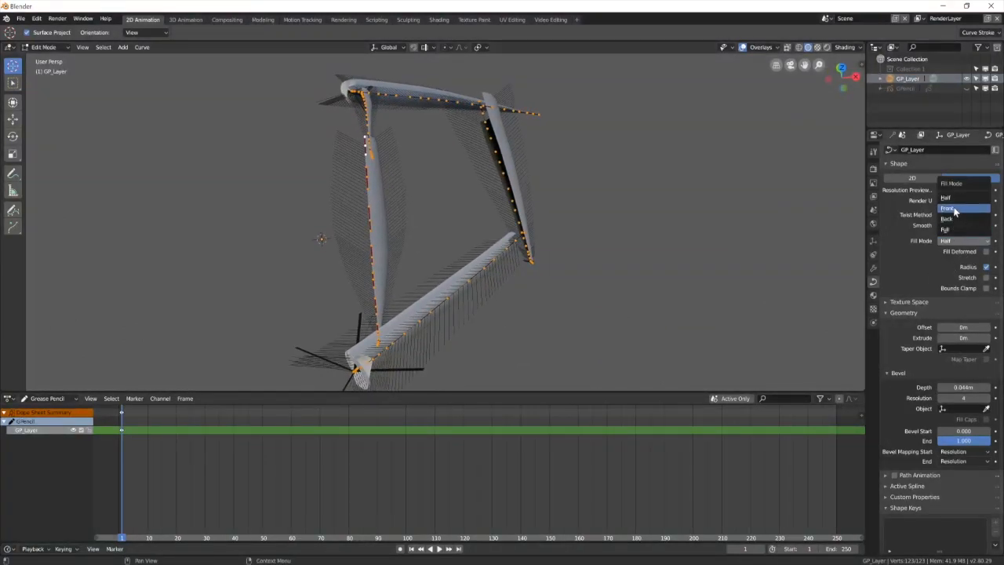
left_click(946, 229)
mouse_move(592, 275)
middle_mouse_down()
mouse_move(577, 277)
mouse_move(600, 253)
mouse_move(538, 235)
mouse_move(552, 230)
mouse_move(530, 243)
mouse_move(529, 213)
mouse_move(518, 209)
middle_mouse_up()
left_click_drag(967, 387, 950, 386)
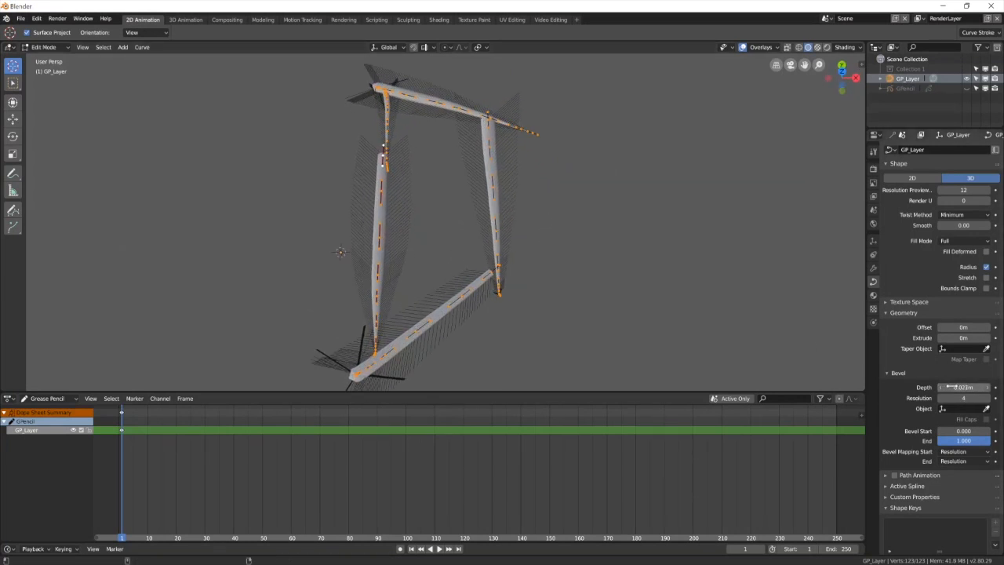
middle_click_drag(691, 287, 635, 266)
key("Tab")
Step: Add a mesh plane and scale it up into a large floor for the beveled curve
mouse_move(561, 212)
middle_mouse_down()
mouse_move(551, 180)
mouse_move(482, 238)
middle_mouse_up()
scroll(551, 180, "down", 3)
key("shift+a")
mouse_move(480, 193)
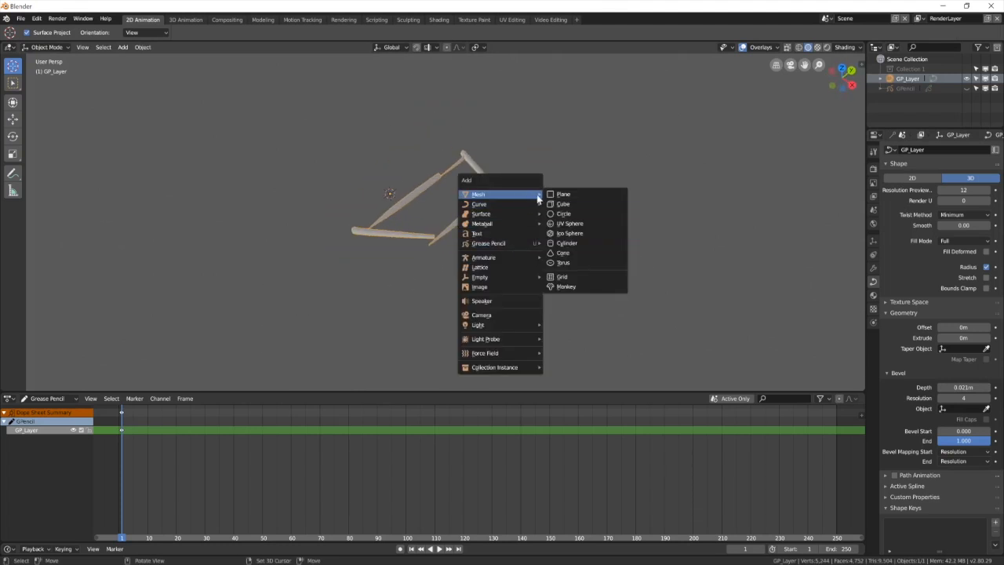
left_click(568, 195)
key("s")
left_click(451, 236)
key("s")
left_click(657, 164)
Step: Move the floor plane down about 4.12 m along the Z axis so it lies beneath the curve
key("g")
middle_click_drag(656, 168, 608, 234)
left_click(604, 239)
middle_click_drag(592, 250, 536, 236)
Step: Add an area light and position it above the beveled curve and the floor plane
key("shift+a")
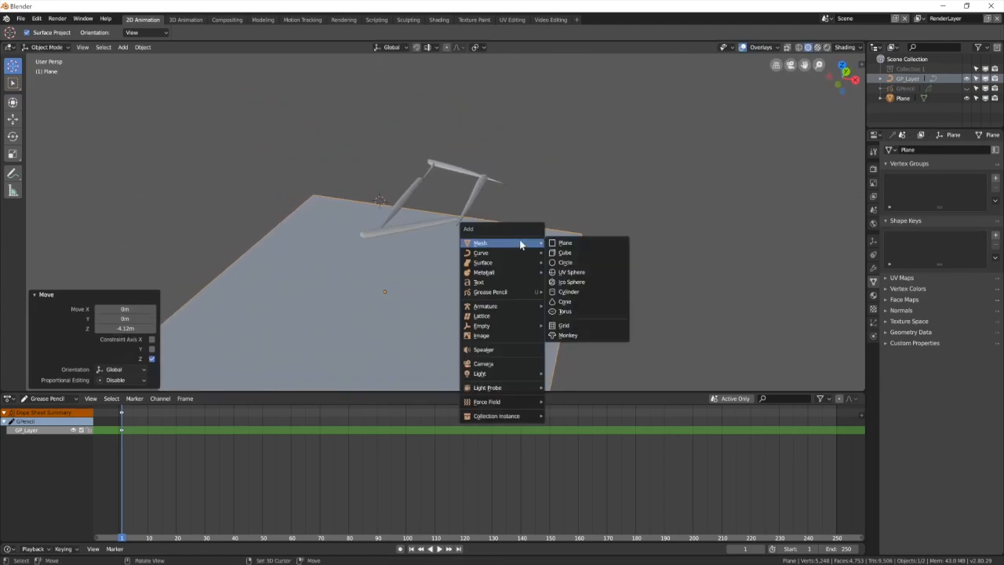
mouse_move(504, 393)
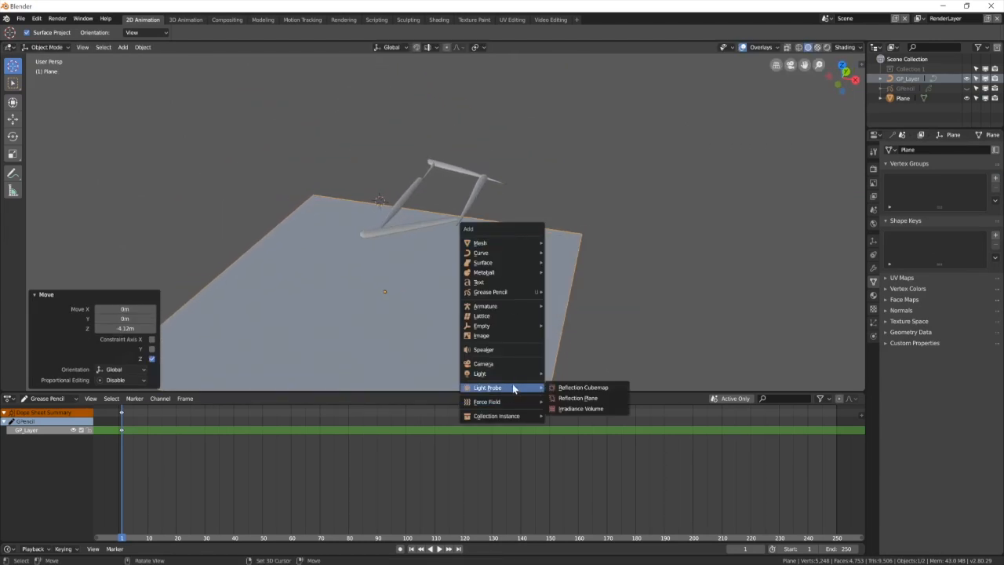
mouse_move(528, 373)
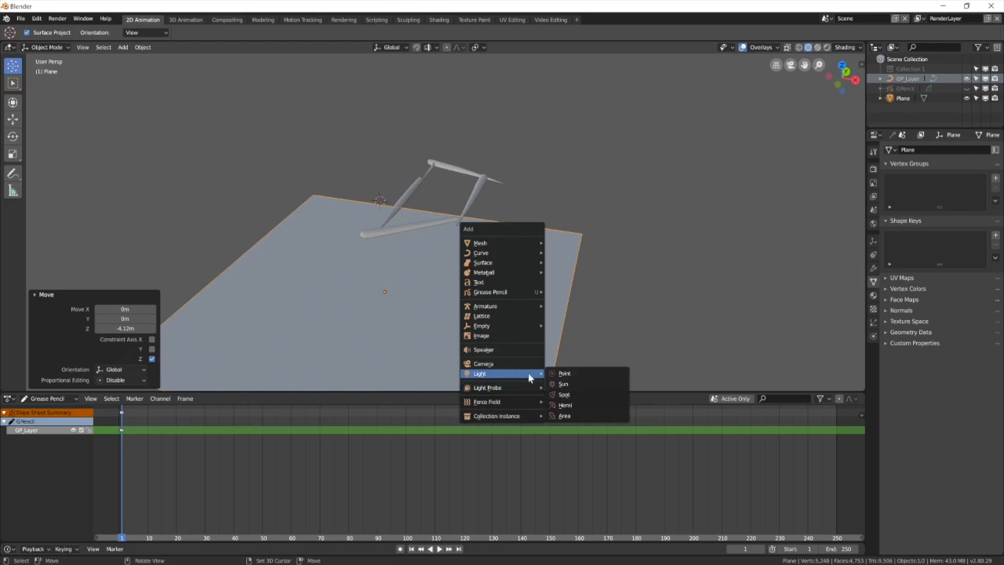
left_click(565, 416)
middle_click_drag(559, 243, 516, 246)
key("g")
left_click(549, 160)
middle_click_drag(555, 166, 509, 149)
key("g")
left_click(520, 161)
Step: Switch the viewport to rendered shading and move the GP_Layer curve about -3.05 m in X, -0.424 m in Y and -0.22 m in Z
mouse_move(550, 197)
middle_mouse_down()
mouse_move(577, 207)
mouse_move(518, 208)
middle_mouse_up()
key("shift+z")
left_click(468, 193)
key("g")
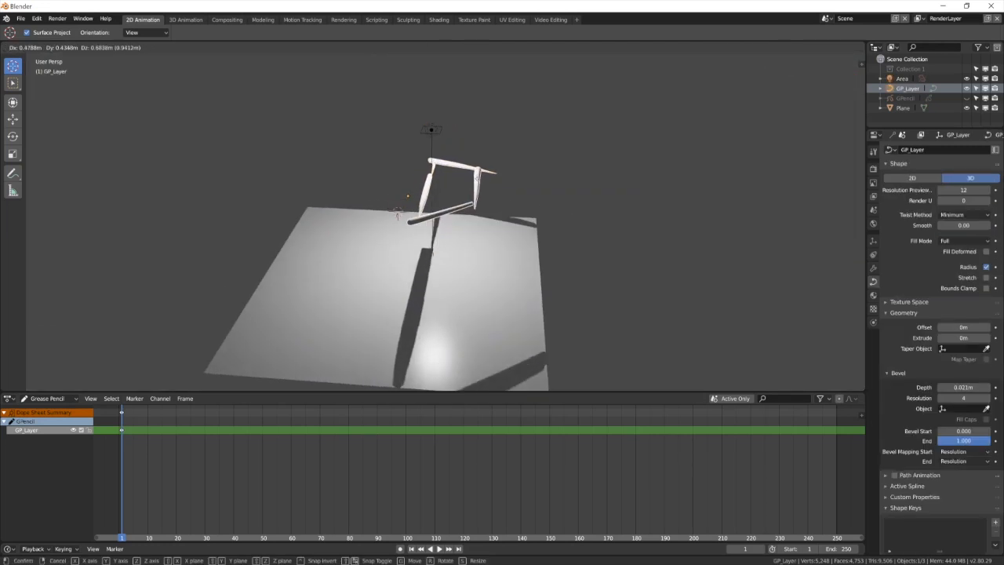
left_click(473, 215)
middle_click_drag(473, 215, 474, 219)
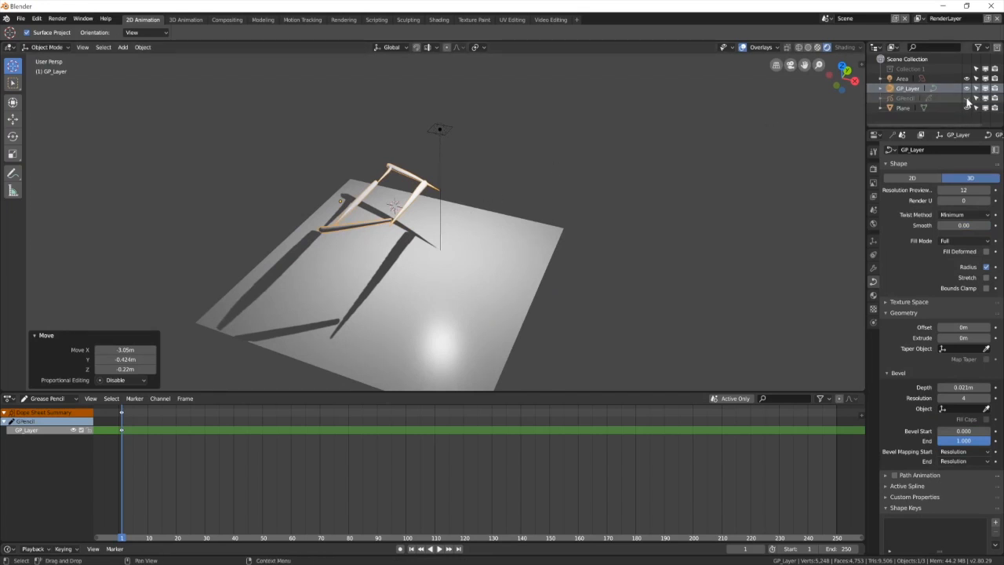
Step: Show the original GPencil sketch, compare it with the GP_Layer curve under the light by toggling visibility, and hide the sketch again
middle_click_drag(597, 223, 551, 207)
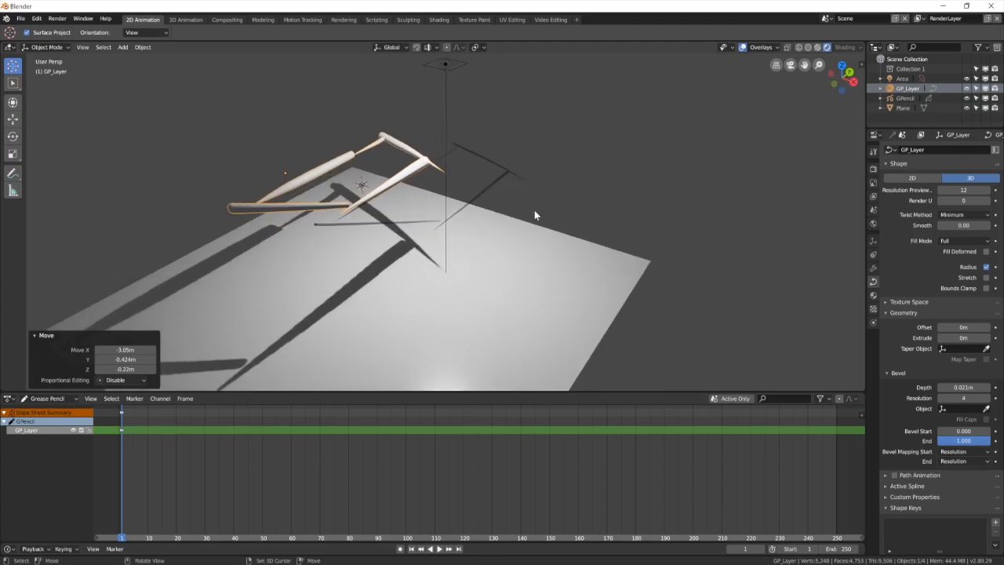
middle_click_drag(529, 209, 579, 182)
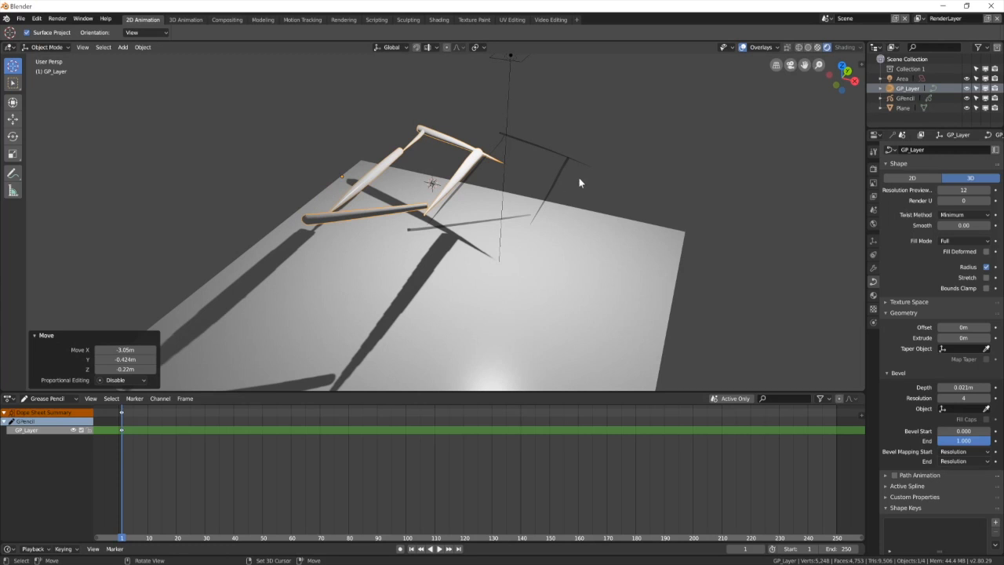
left_click(967, 89)
left_click(966, 88)
left_click(967, 98)
middle_click_drag(478, 200, 462, 177)
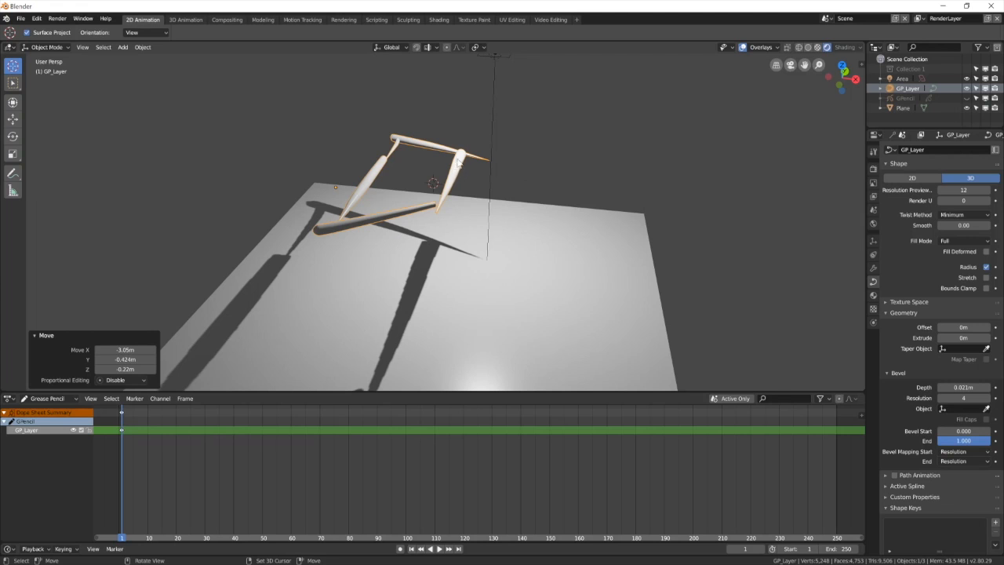
middle_click_drag(457, 160, 455, 165)
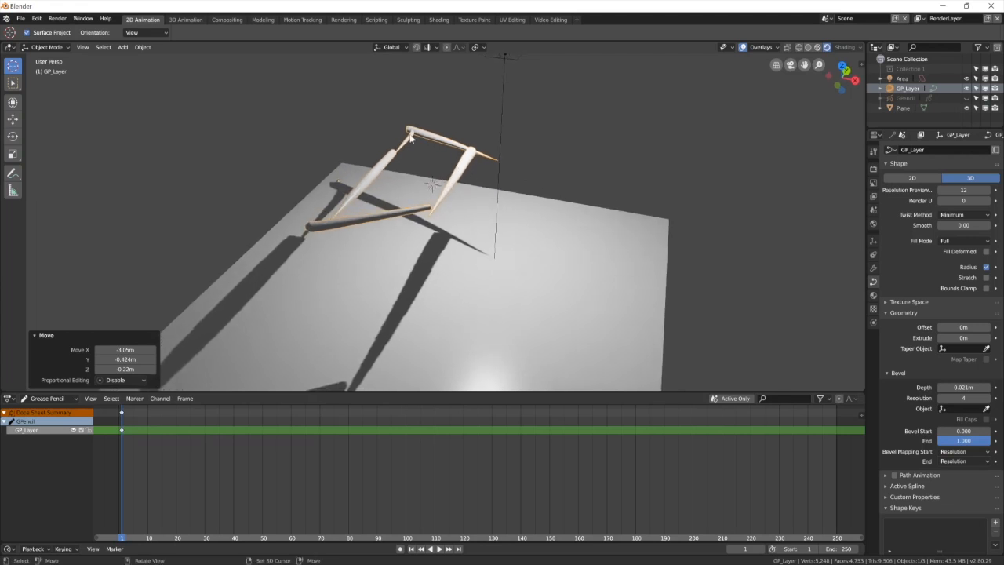